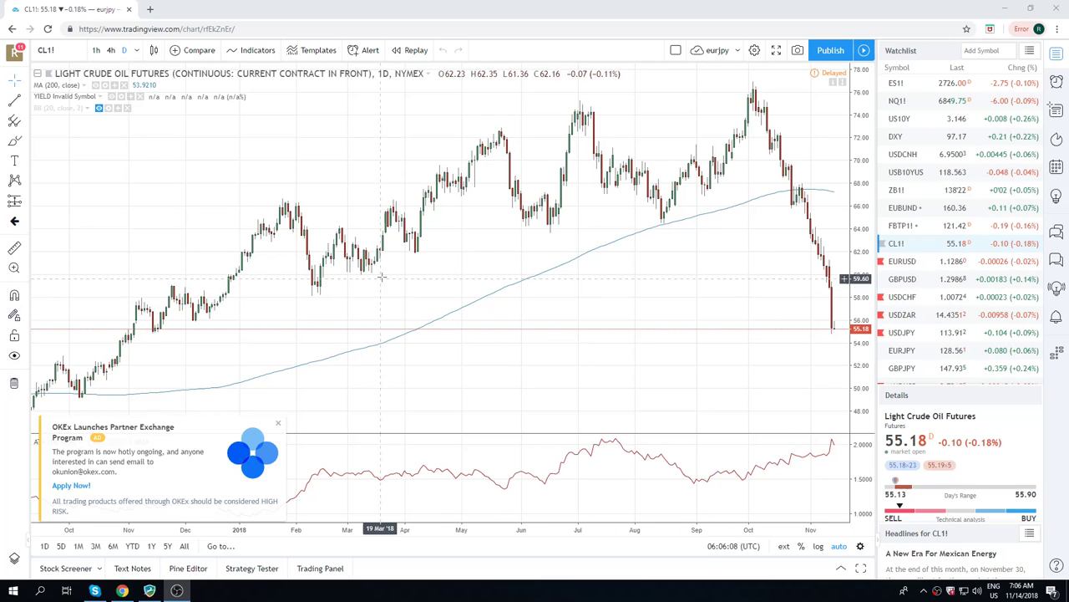
Dismiss the OKEx partner ad and choose 'Hide for now' on the no-ads upgrade offer.
left_click(276, 423)
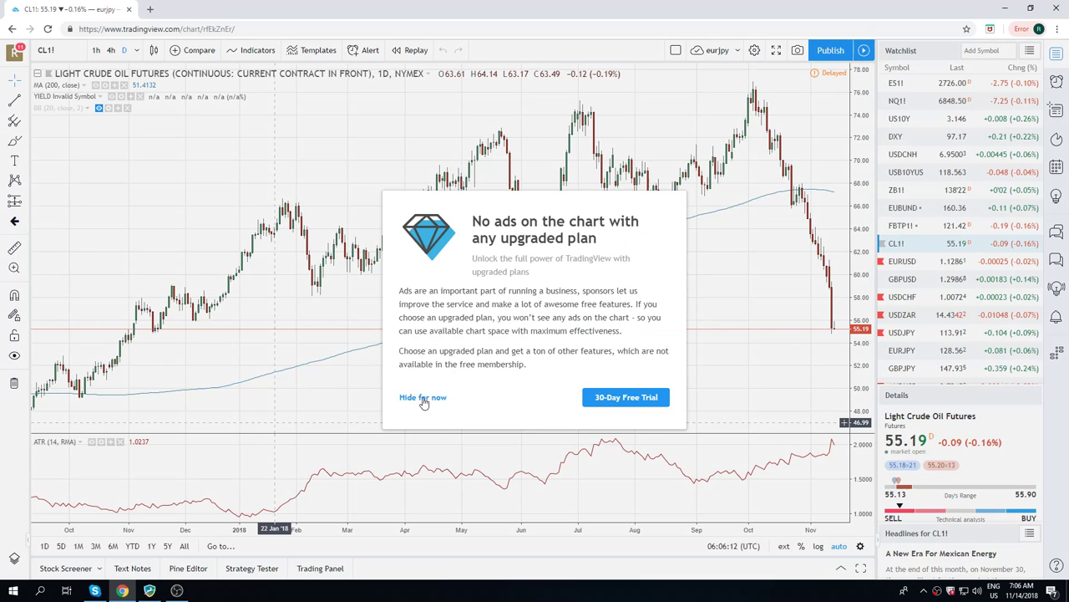
left_click(424, 399)
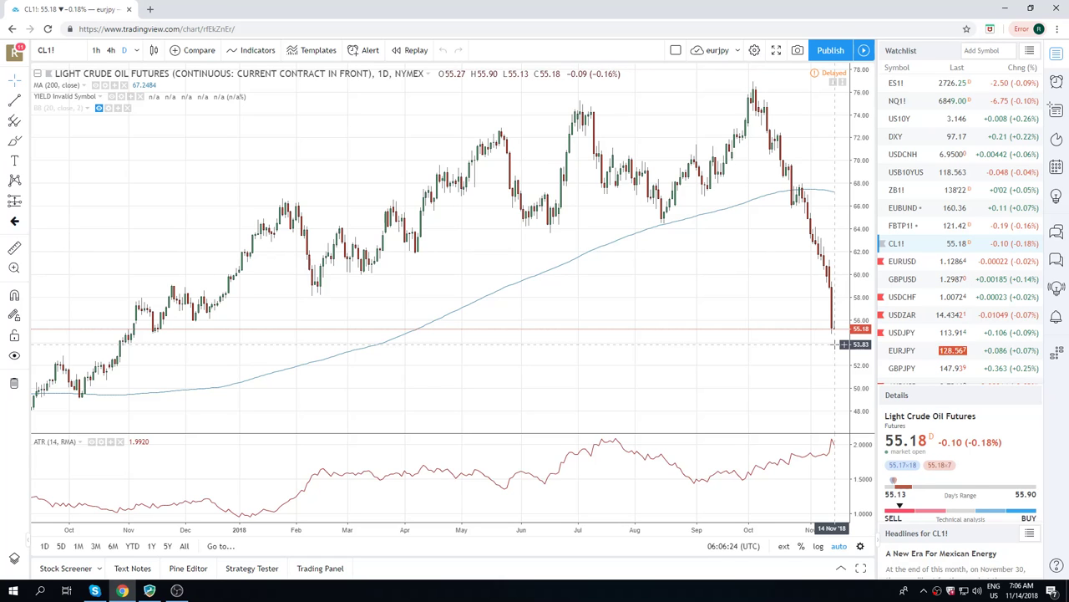
Zoom the CL1! daily chart in to show December 2017 through November 2018.
scroll(602, 343, "up", 2)
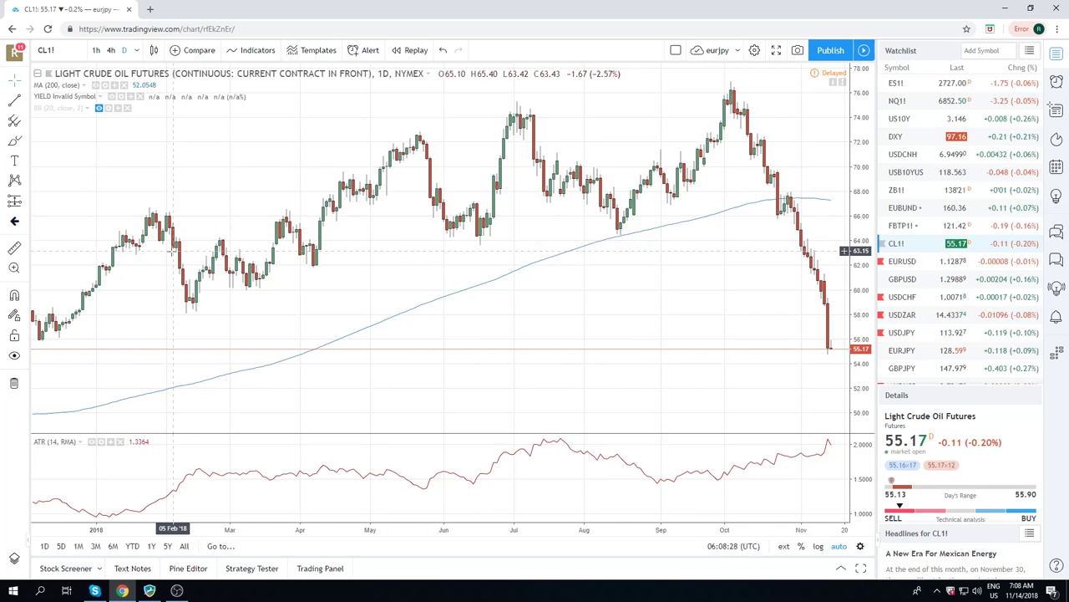
Pan CL1! back to Sep 2007–Jan 2010, showing the 147 peak and crash below 40.
left_click_drag(173, 251, 519, 193)
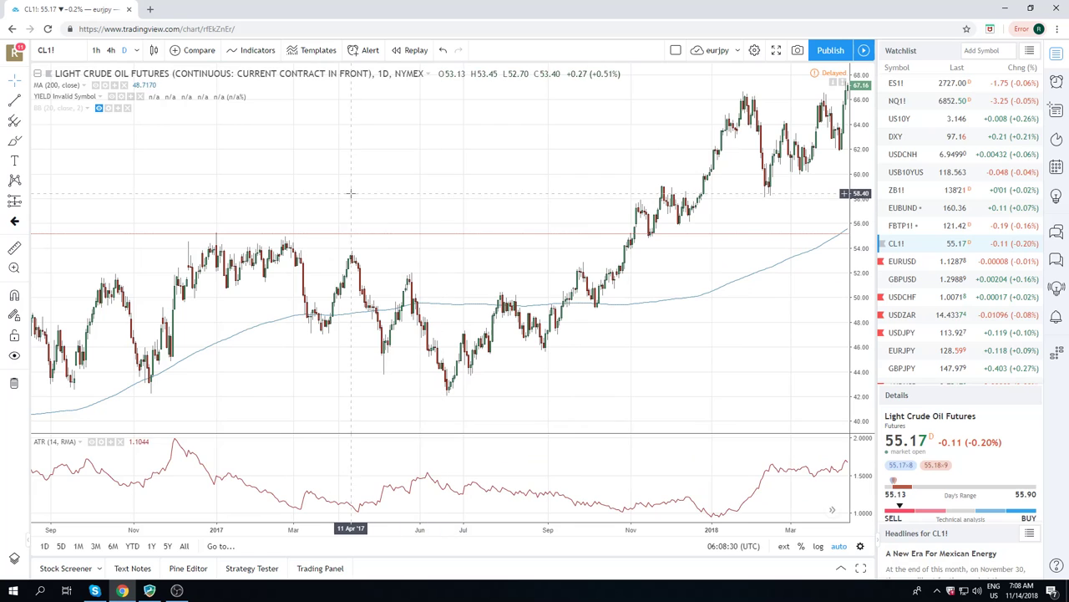
left_click_drag(351, 193, 608, 194)
left_click_drag(323, 193, 544, 194)
left_click_drag(400, 194, 647, 195)
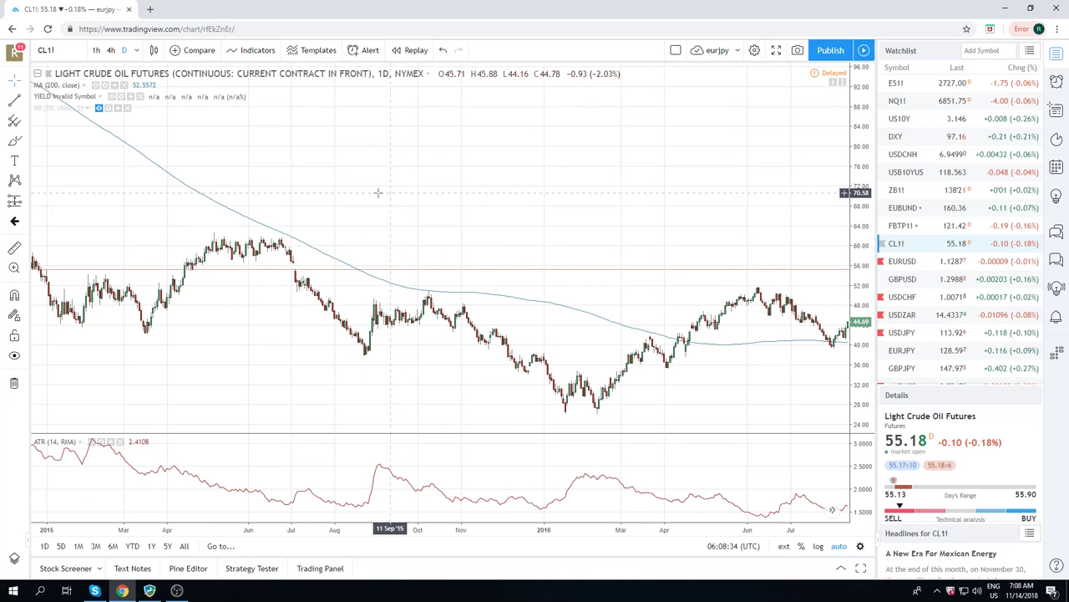
left_click_drag(292, 192, 781, 193)
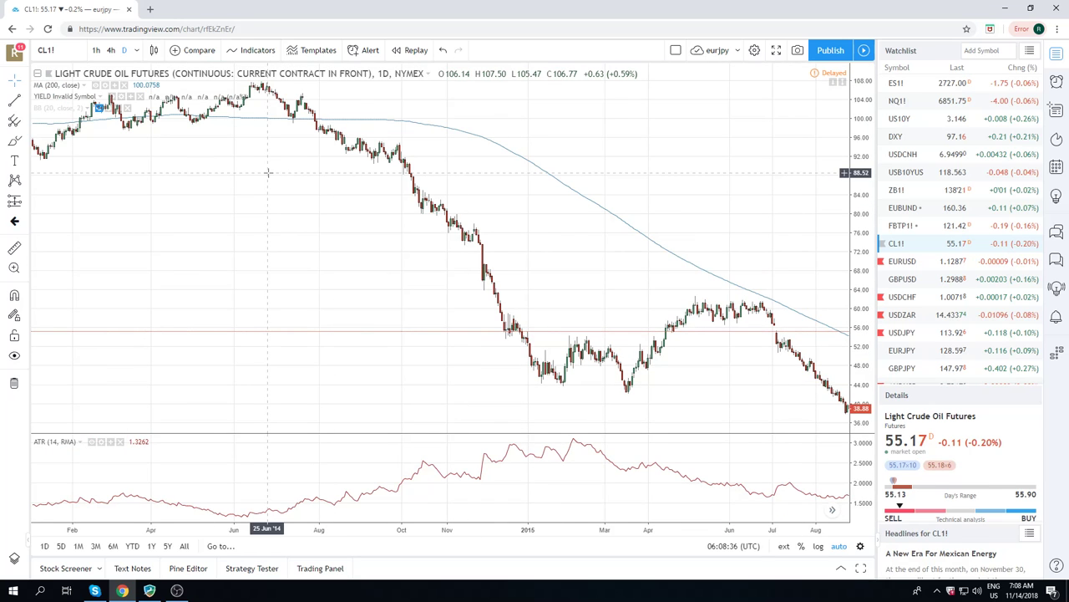
left_click_drag(268, 172, 510, 170)
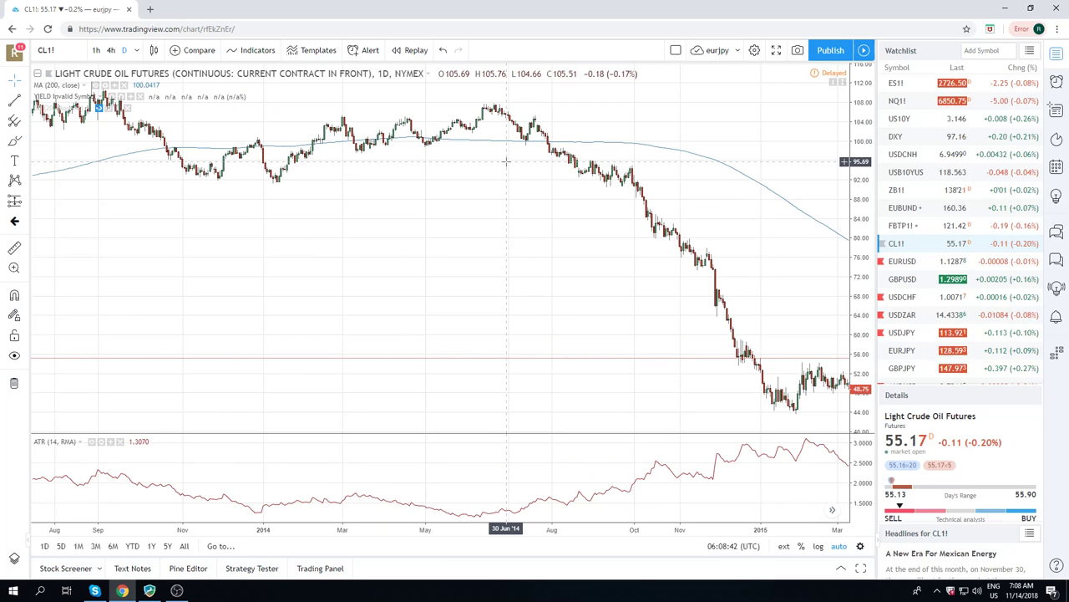
scroll(505, 162, "down", 2)
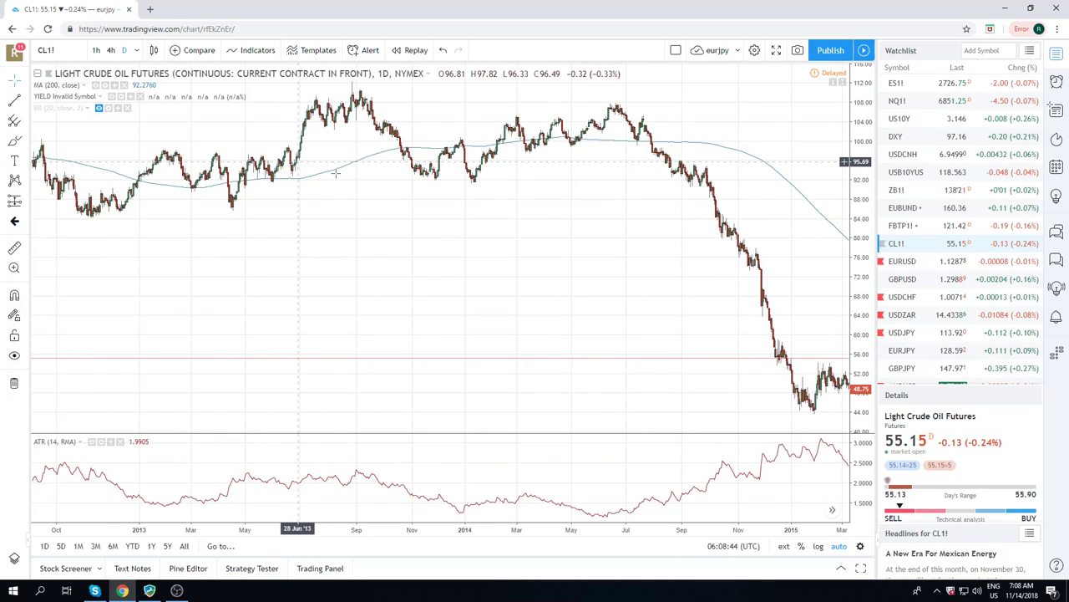
left_click_drag(298, 172, 656, 191)
left_click_drag(282, 179, 413, 171)
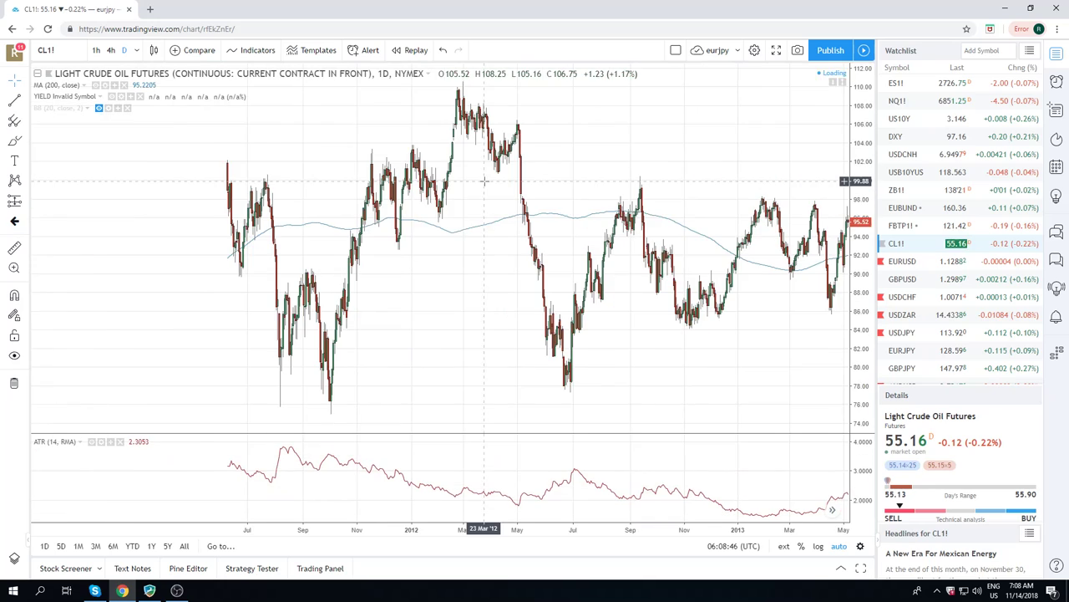
left_click_drag(282, 172, 754, 180)
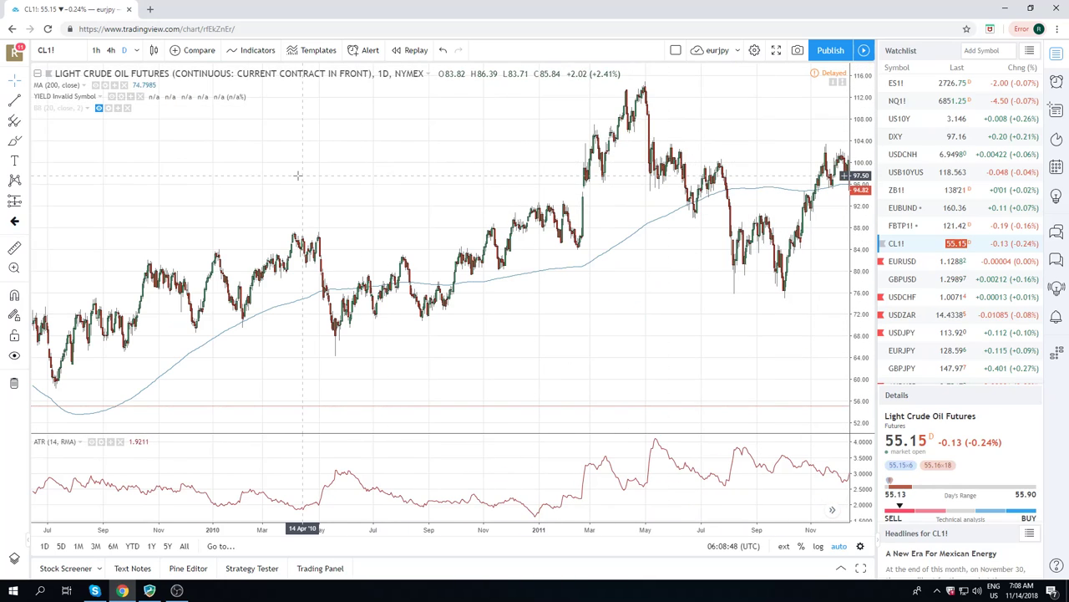
left_click_drag(295, 176, 677, 148)
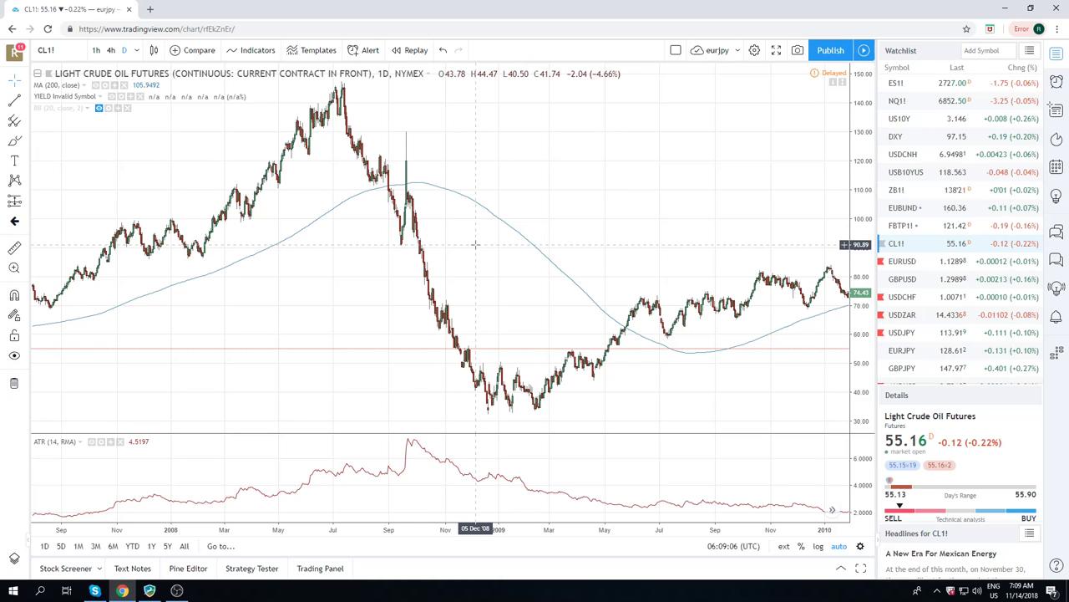
Zoom in and pan CL1! forward to mid-2017 through November 2018, price 55.20.
scroll(475, 245, "up", 2)
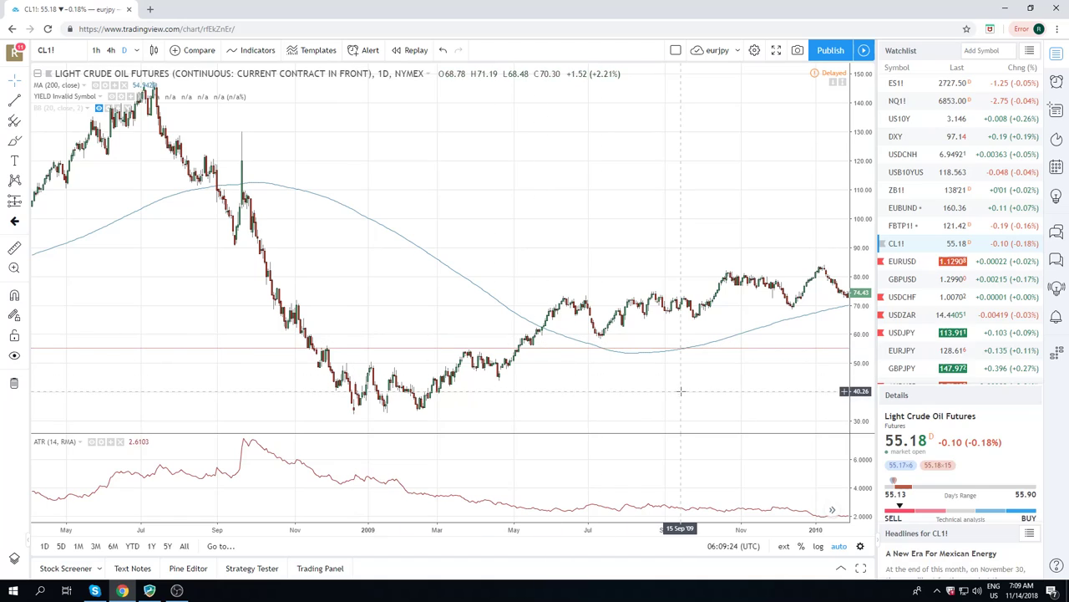
left_click_drag(390, 263, 203, 269)
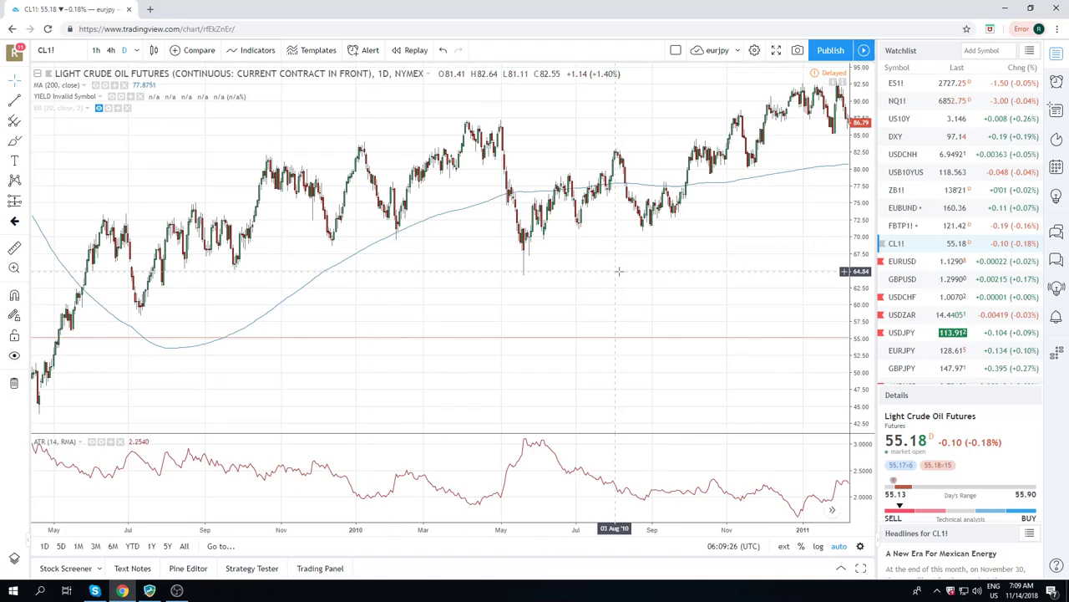
left_click_drag(614, 269, 299, 270)
left_click_drag(671, 269, 549, 267)
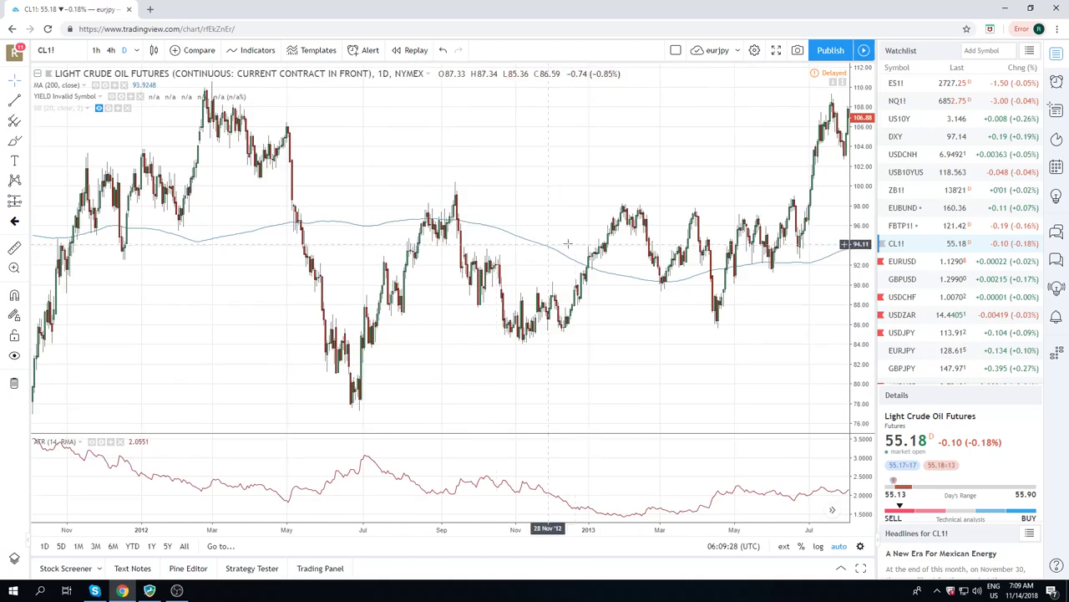
left_click_drag(619, 268, 220, 251)
left_click_drag(579, 267, 223, 286)
left_click_drag(583, 269, 100, 271)
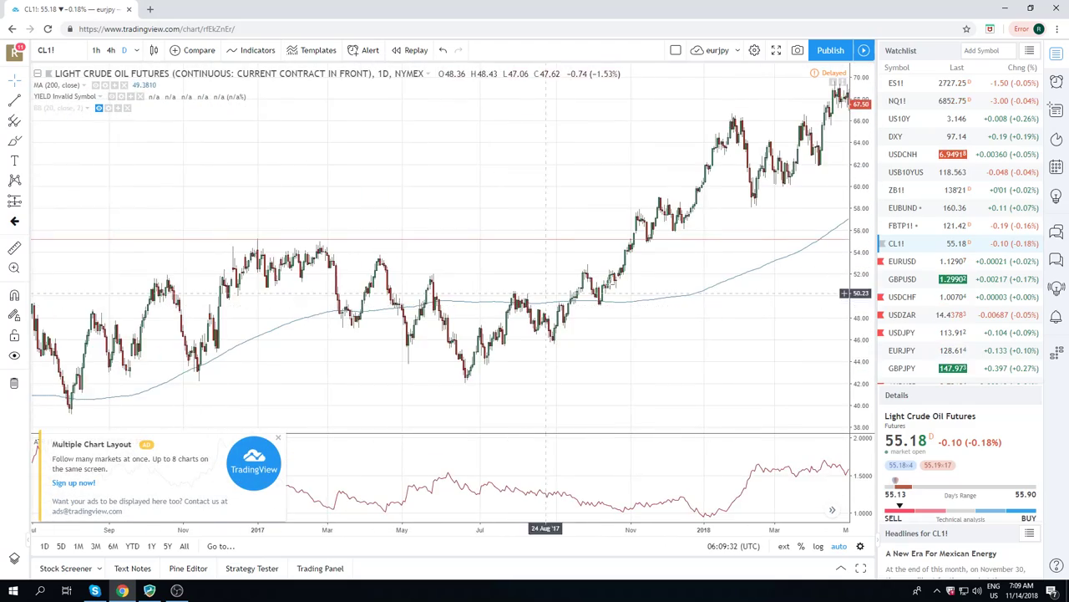
left_click_drag(694, 266, 401, 255)
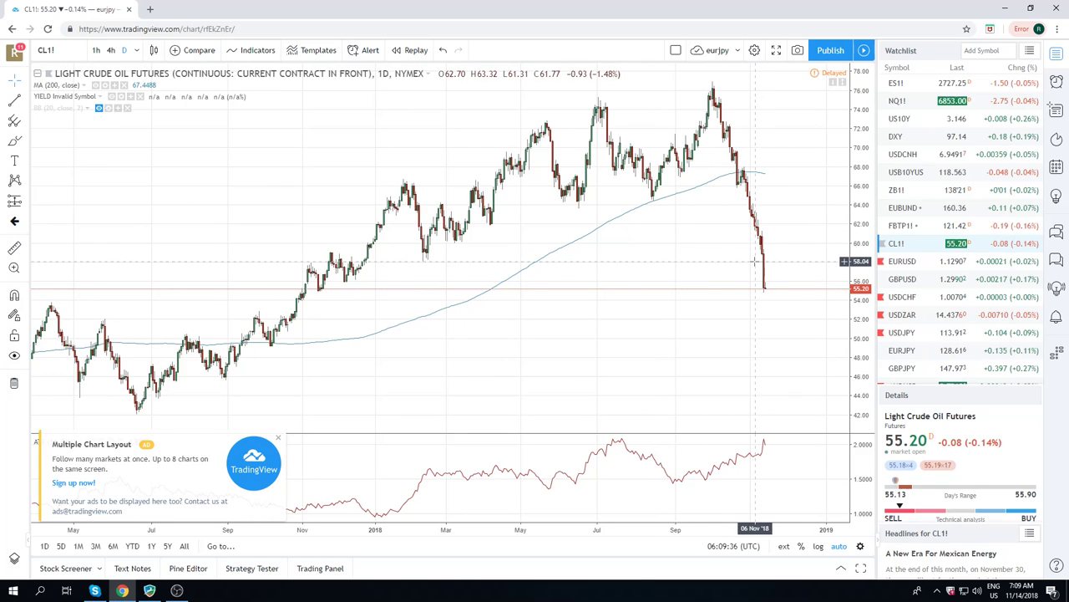
Shift the CL1! view slightly earlier so it starts around March 2017.
left_click_drag(697, 313, 777, 319)
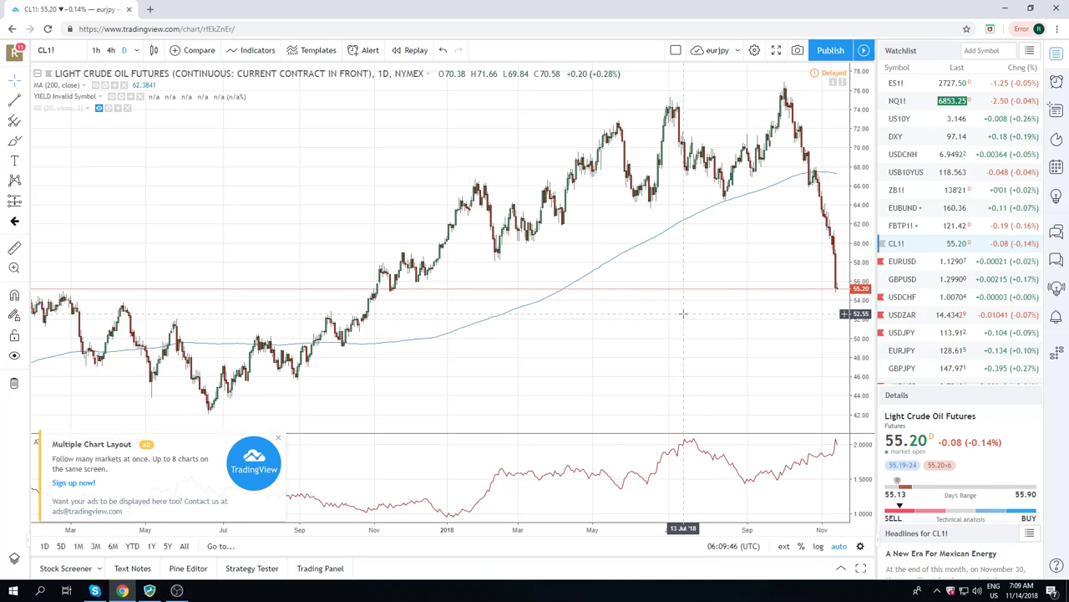
left_click(893, 85)
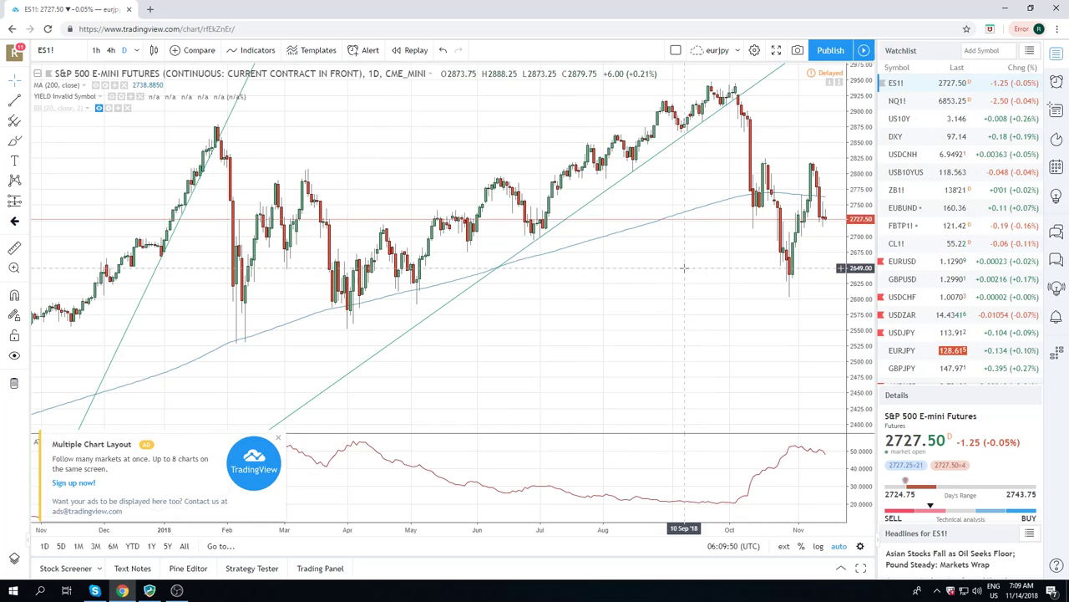
scroll(720, 263, "up", 2)
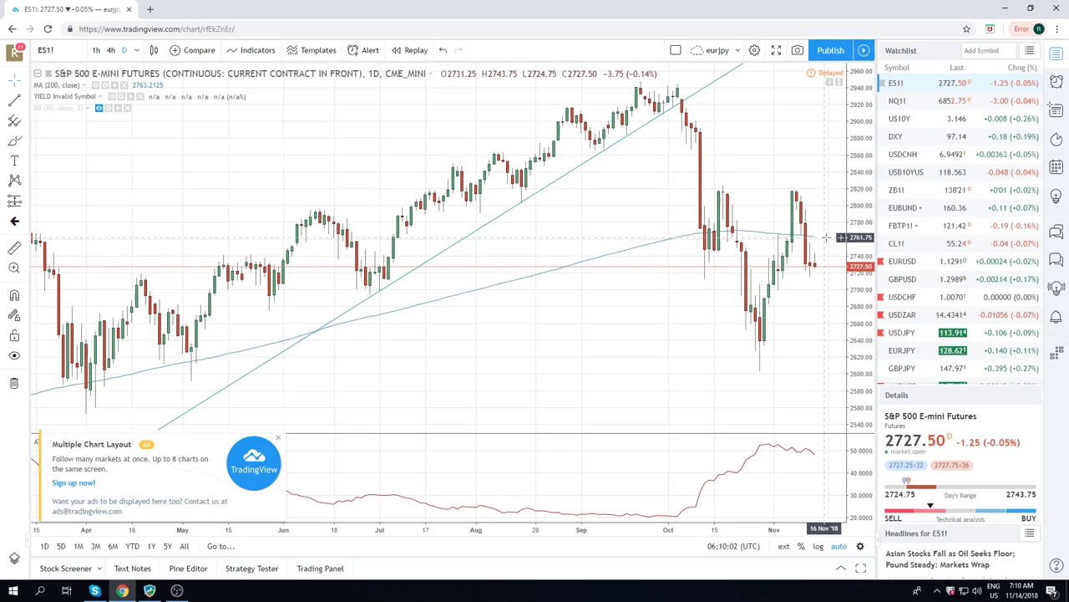
Show the EURUSD daily chart from the Watchlist, spanning March–November 2018 at 1.12909.
left_click(907, 261)
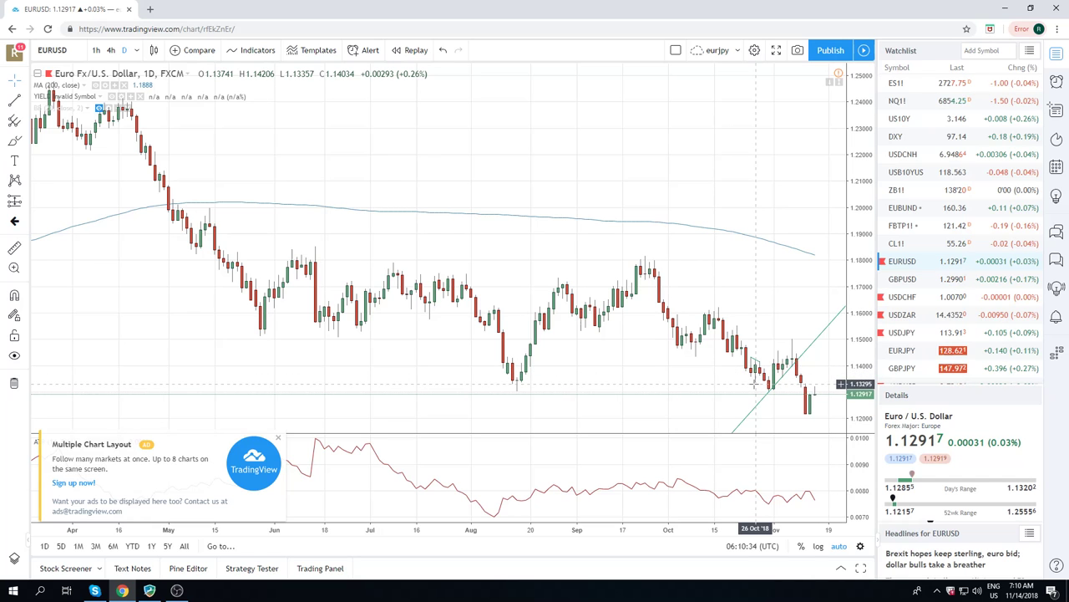
scroll(760, 340, "down", 3)
scroll(760, 340, "up", 3)
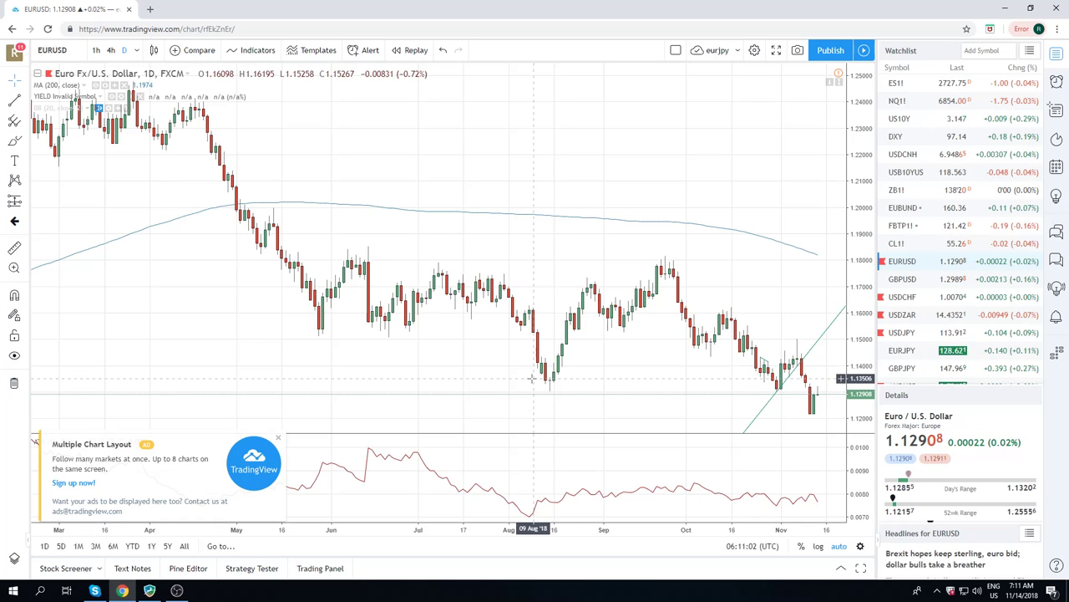
Show the USDZAR daily chart from the Watchlist, priced at 14.43776.
left_click(903, 316)
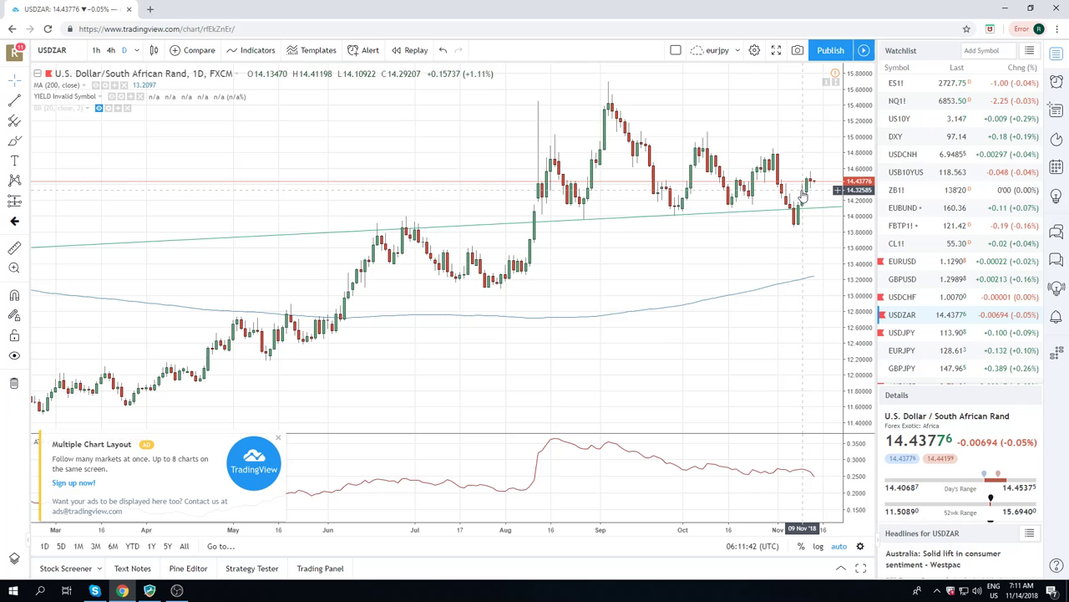
Switch to the USDJPY daily chart and zoom in and out on it.
left_click(907, 334)
scroll(775, 246, "up", 2)
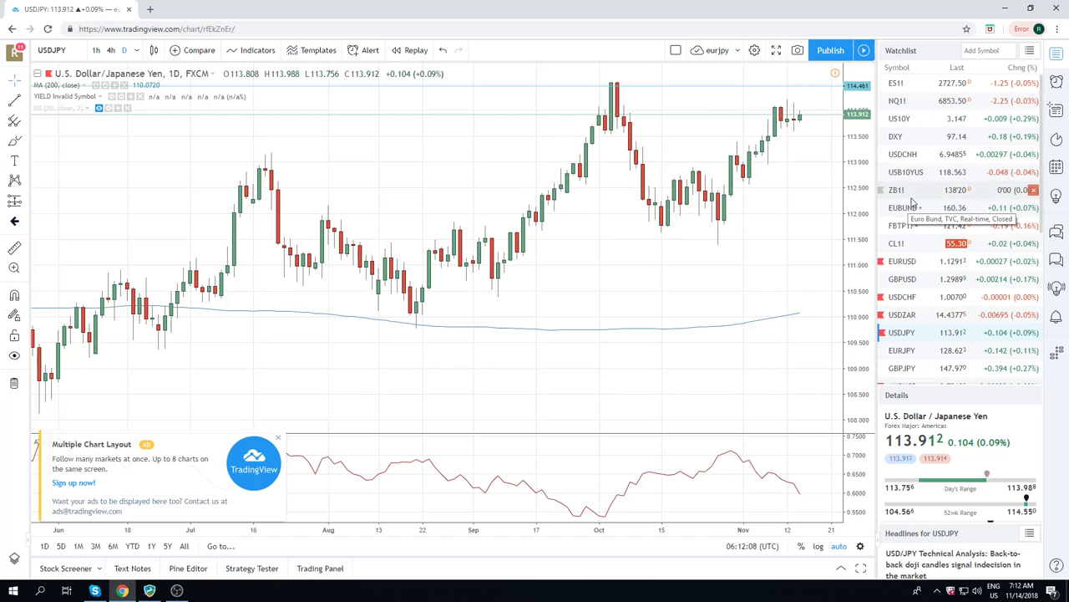
scroll(917, 193, "down", 3)
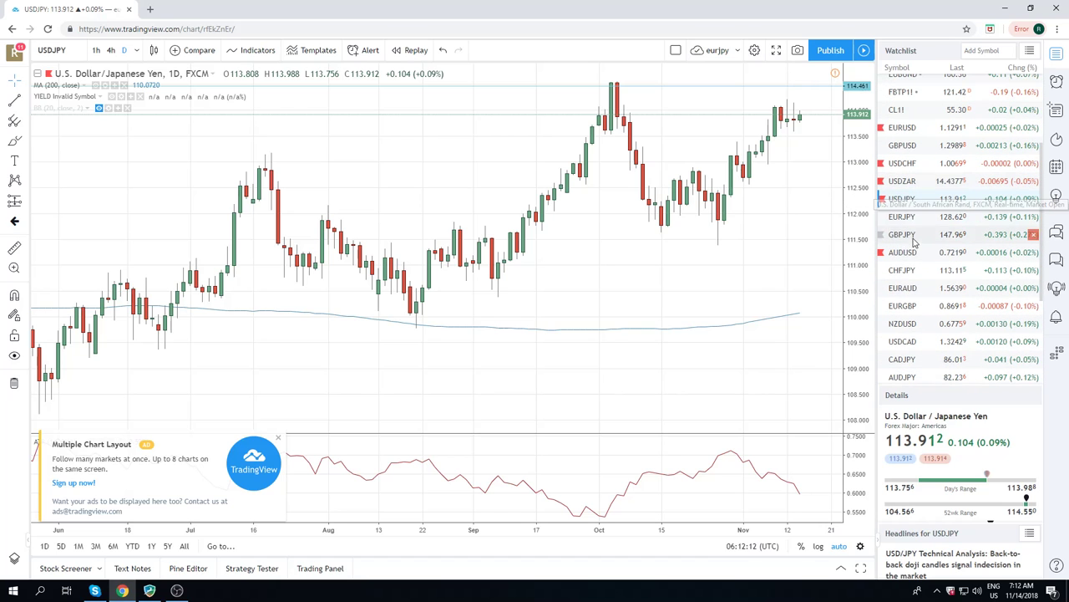
View AUDUSD and USDCAD, finishing on the USDMXN daily chart at 20.50640.
left_click(899, 252)
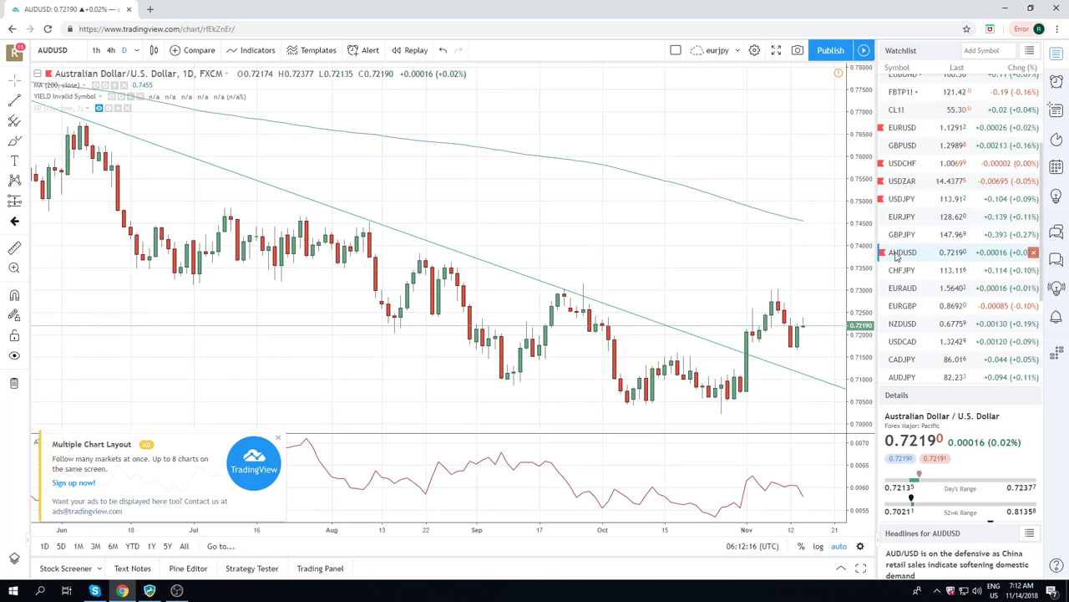
left_click(907, 341)
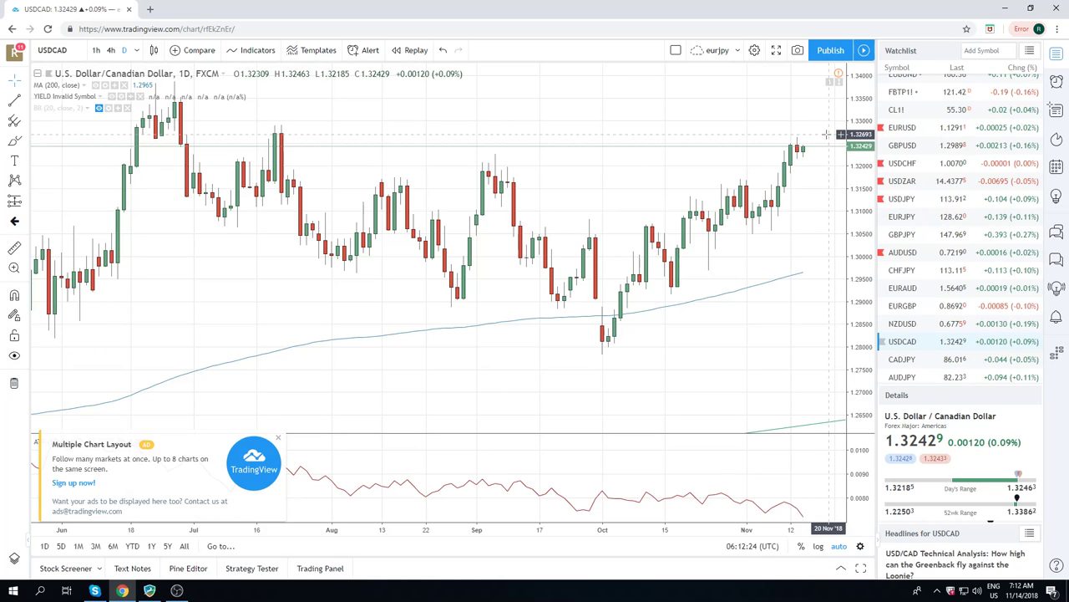
scroll(924, 181, "down", 1)
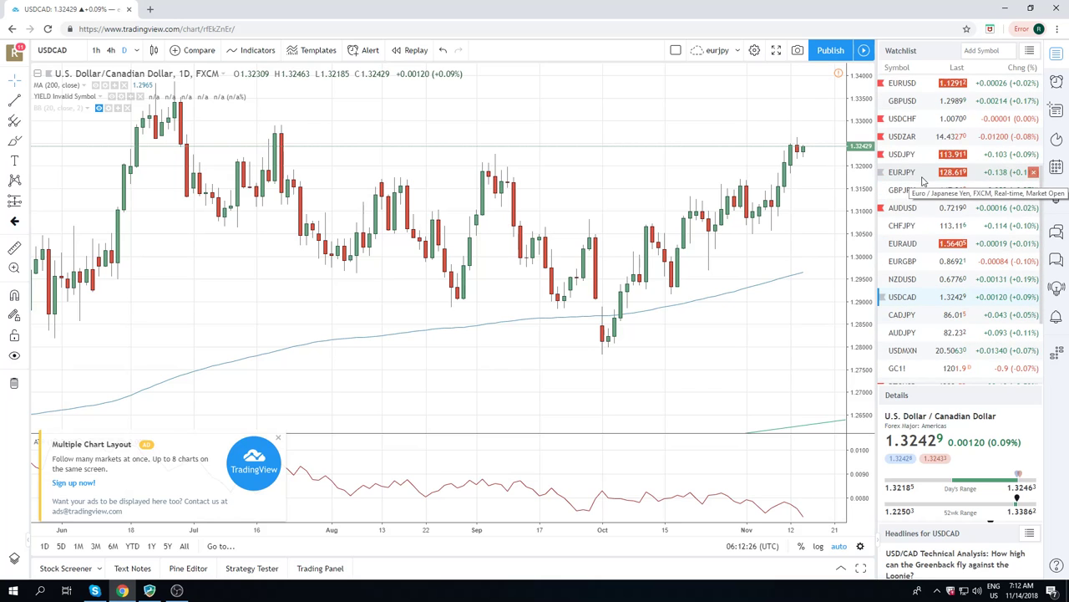
left_click(909, 355)
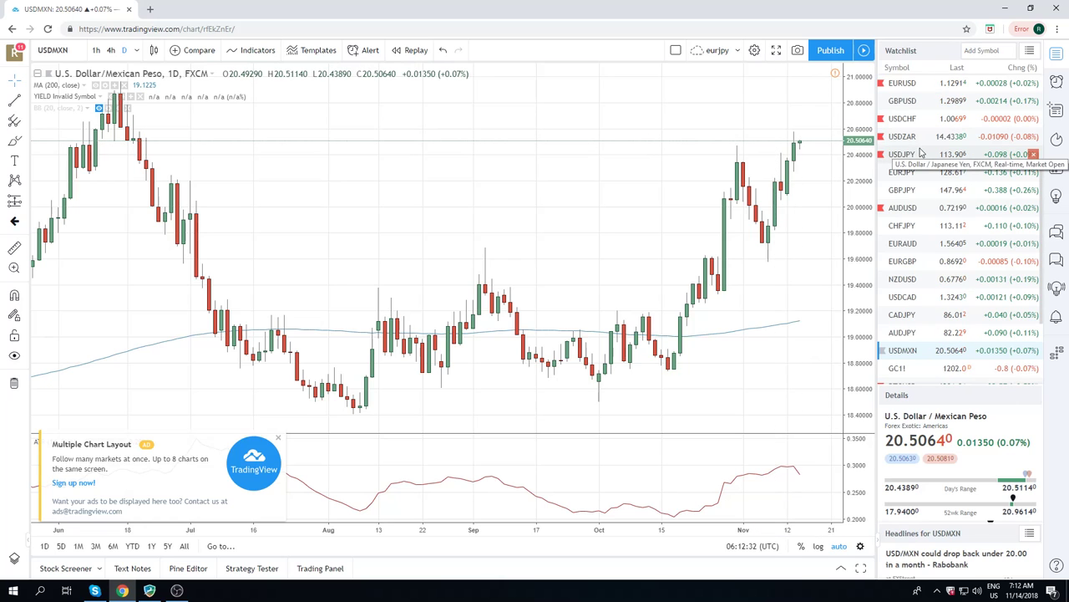
scroll(922, 151, "down", 1)
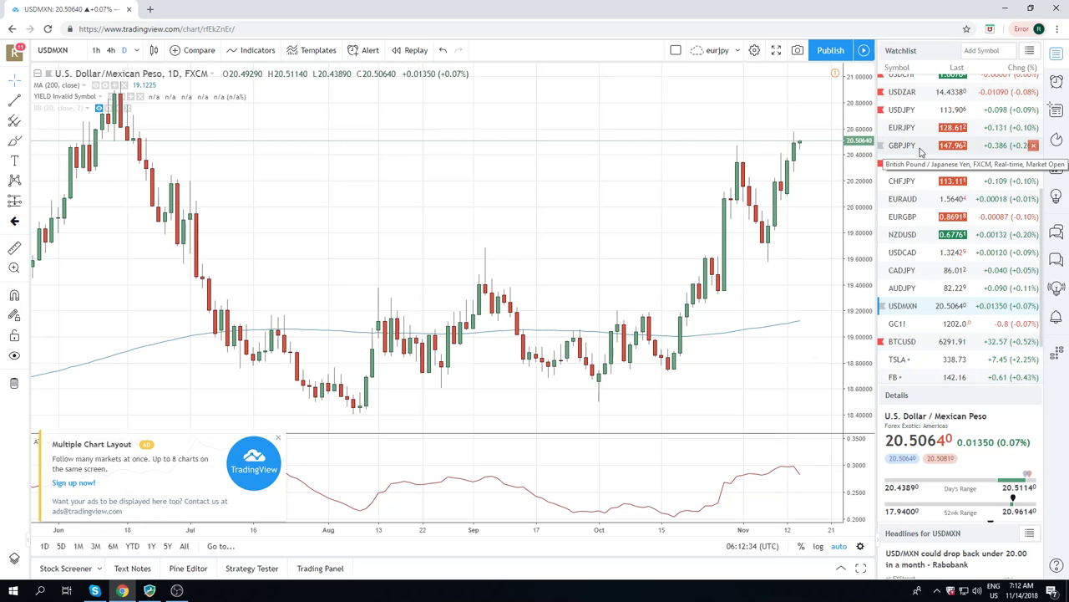
scroll(936, 143, "down", 1)
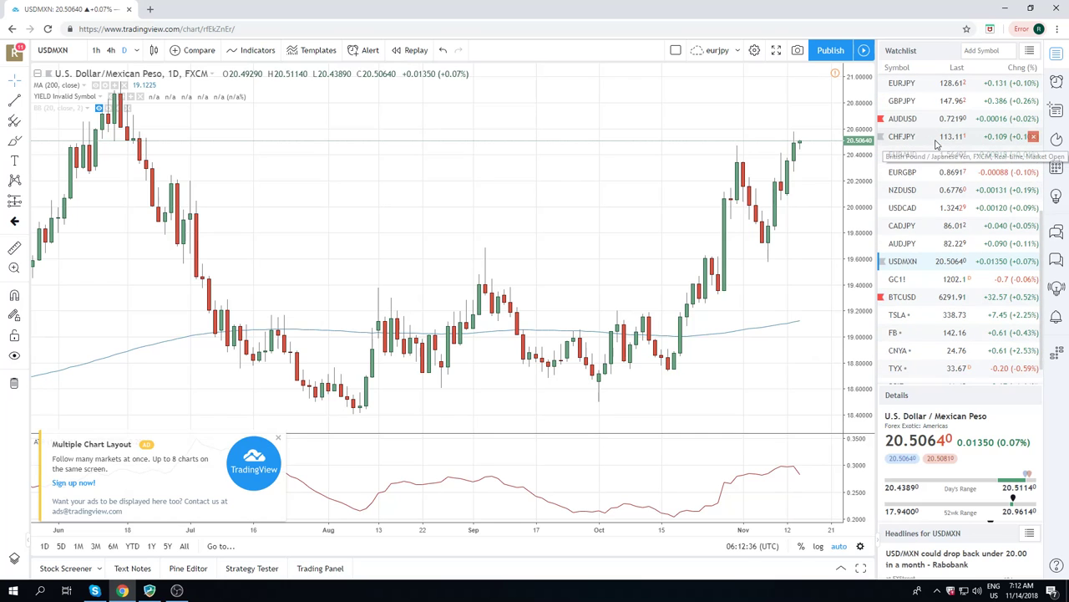
scroll(936, 144, "down", 1)
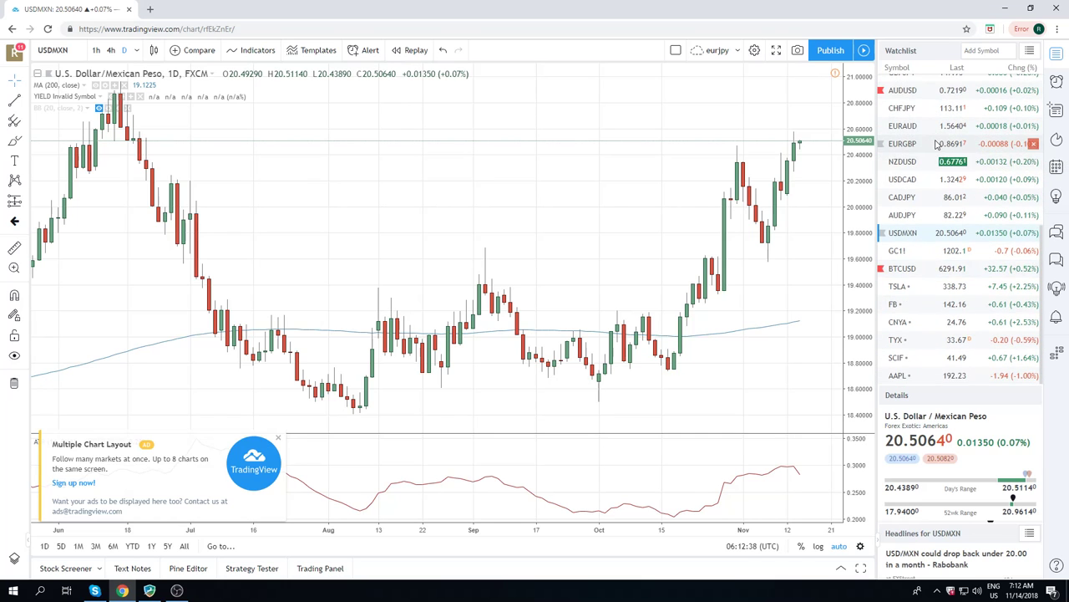
scroll(936, 144, "up", 4)
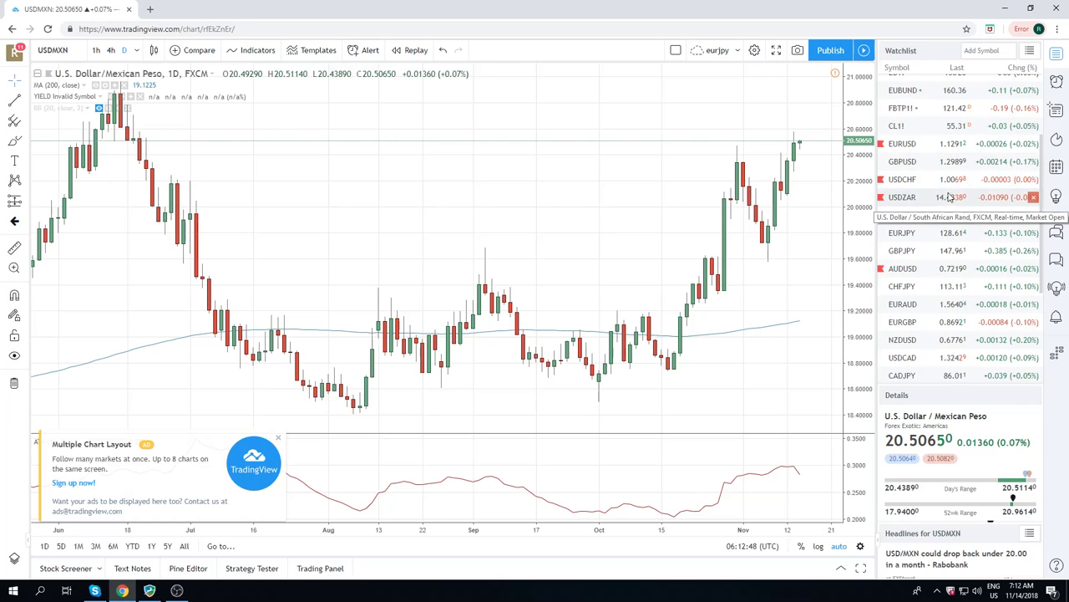
scroll(950, 194, "down", 1)
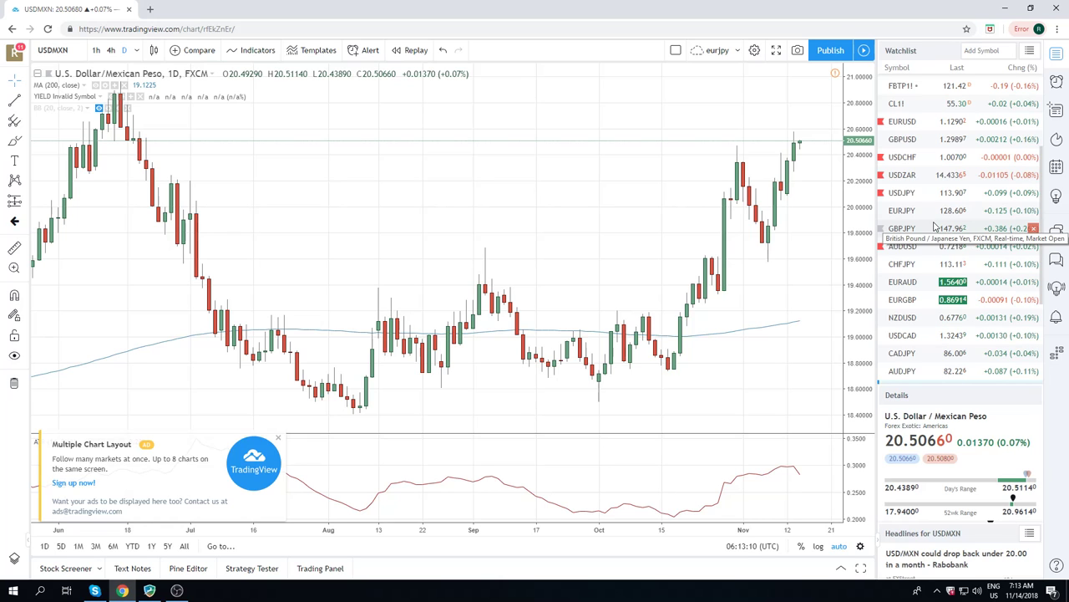
Close the Multiple Chart Layout ad, zoom out to reveal ATR, and return to EURUSD.
left_click(279, 440)
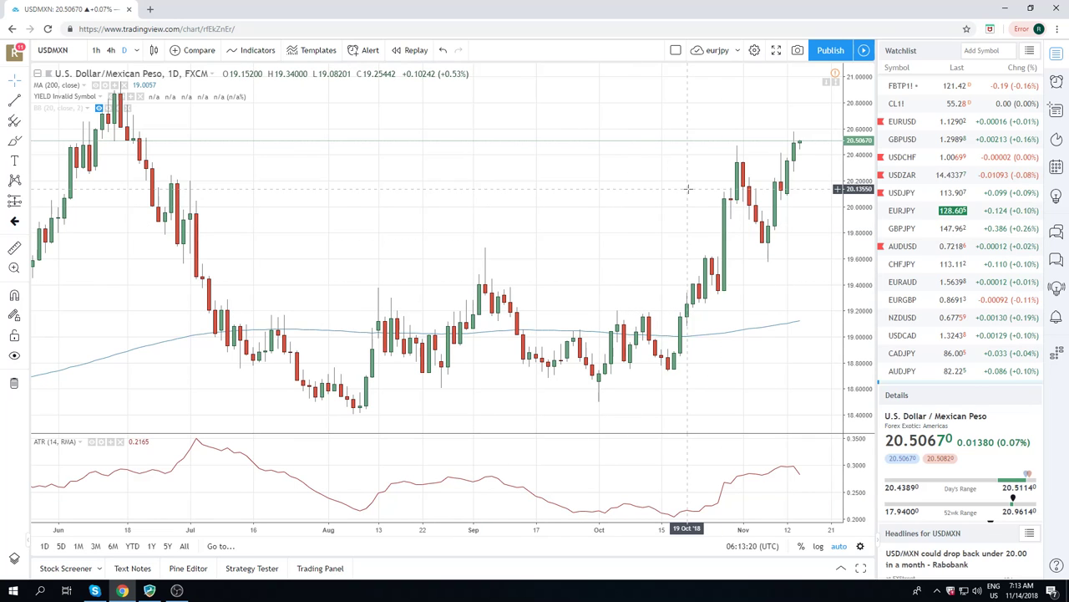
scroll(681, 193, "down", 1)
scroll(681, 193, "down", 1)
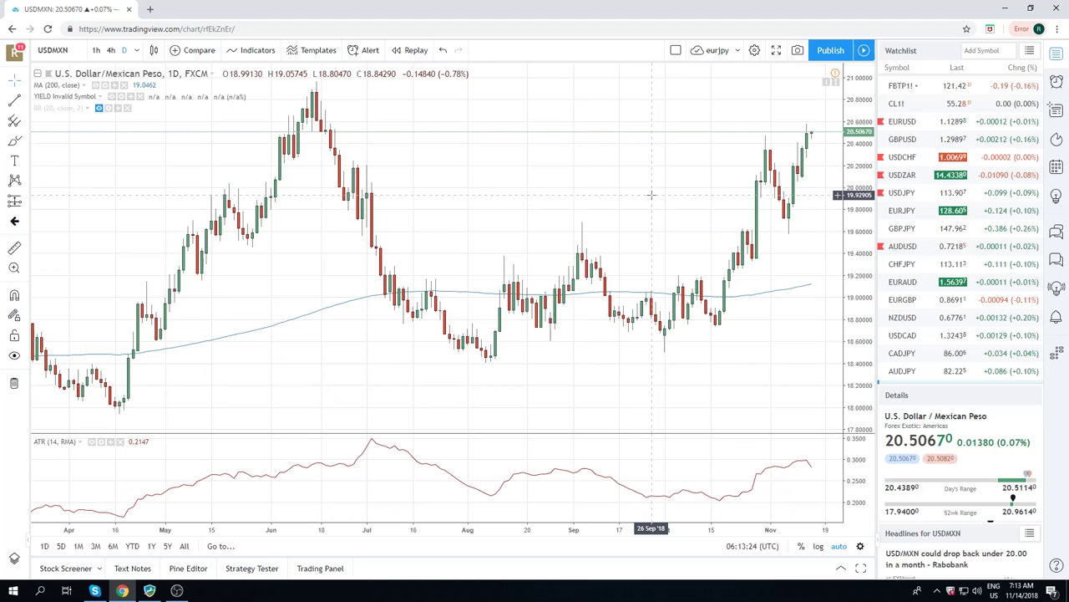
left_click(911, 121)
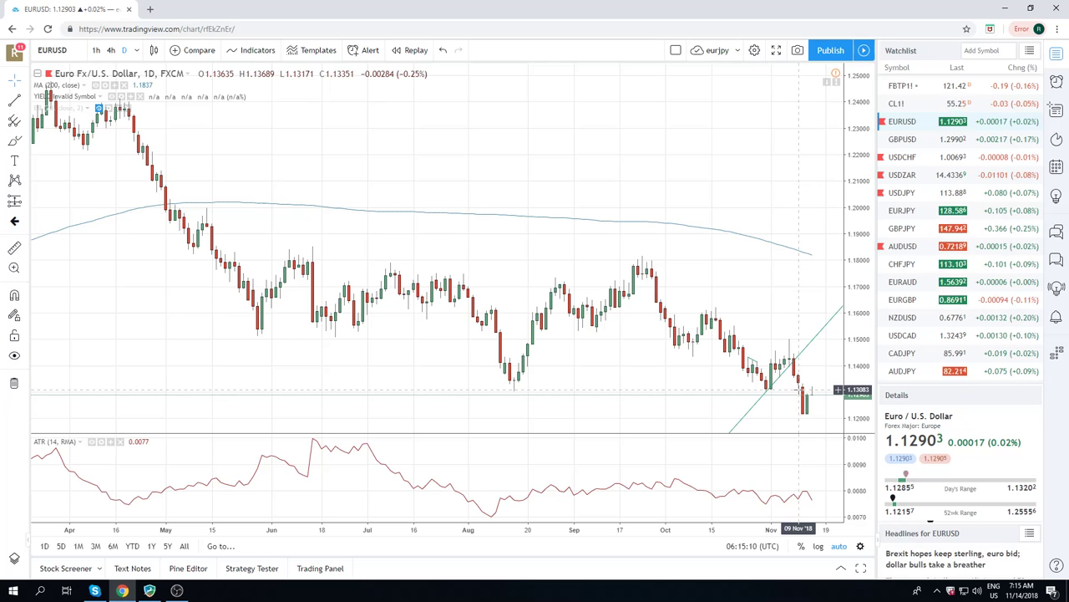
Show the Euro-BTP Futures FBTP1! daily chart, priced at 121.42.
left_click(903, 86)
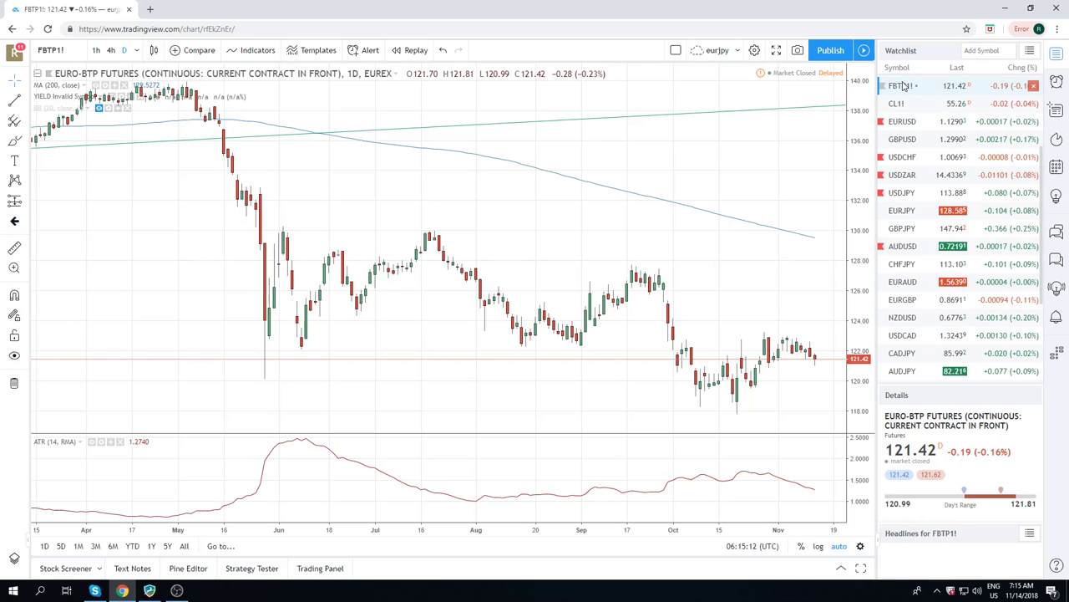